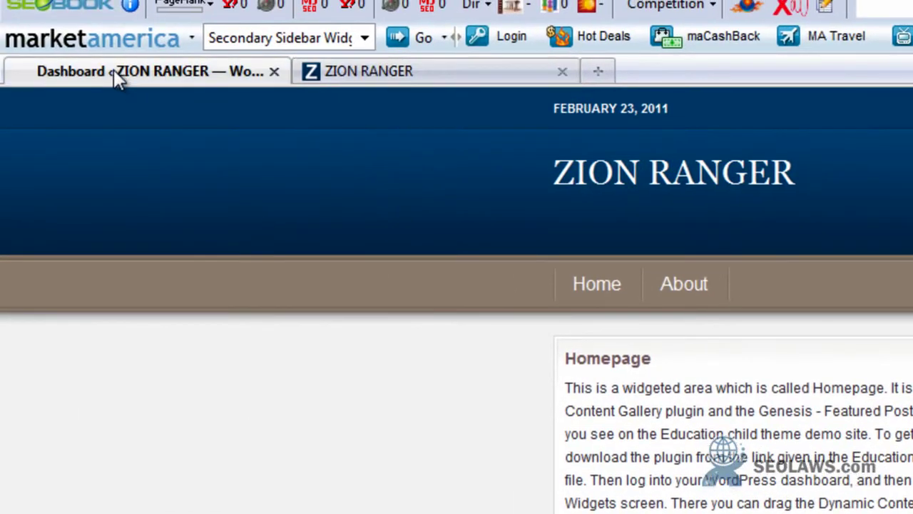
- Open the site's widget management page and add the Categories widget to the Primary Sidebar
{"action": "left_click", "coordinate": [118, 77]}
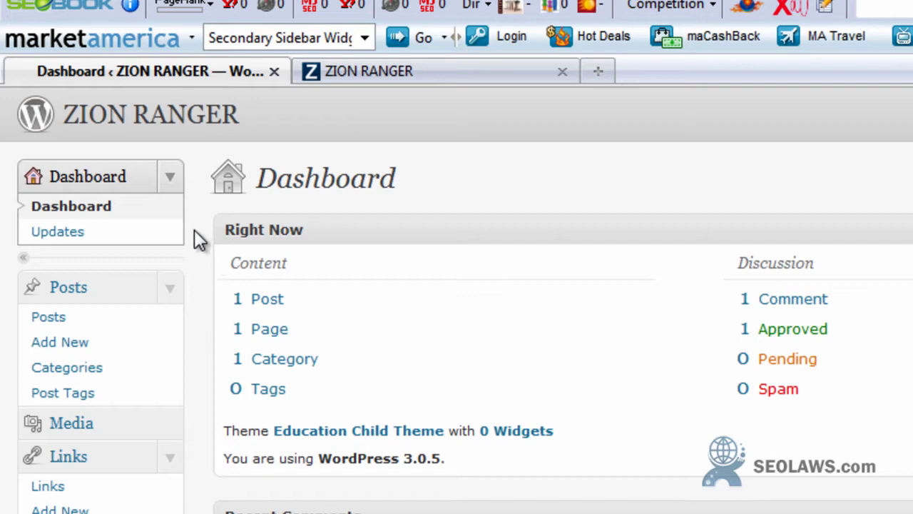
{"action": "scroll", "coordinate": [194, 231], "scroll_direction": "down", "scroll_amount": 5}
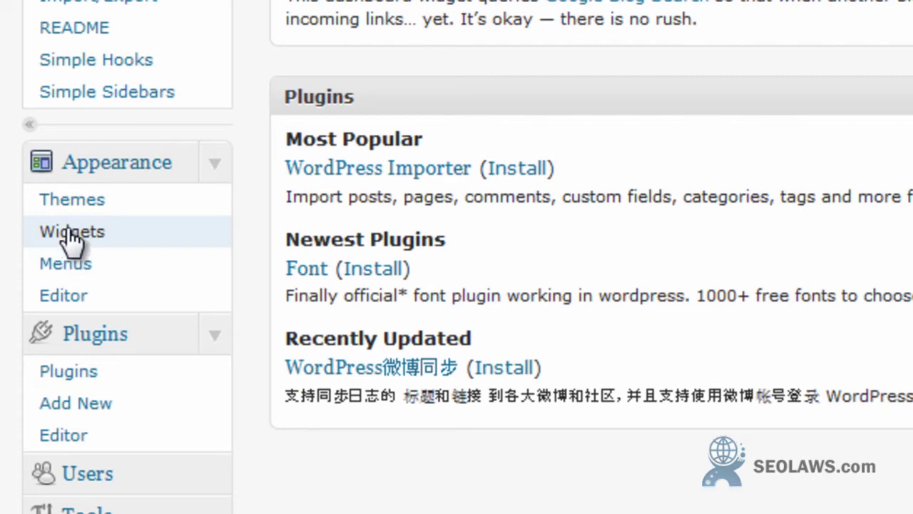
{"action": "left_click", "coordinate": [226, 232]}
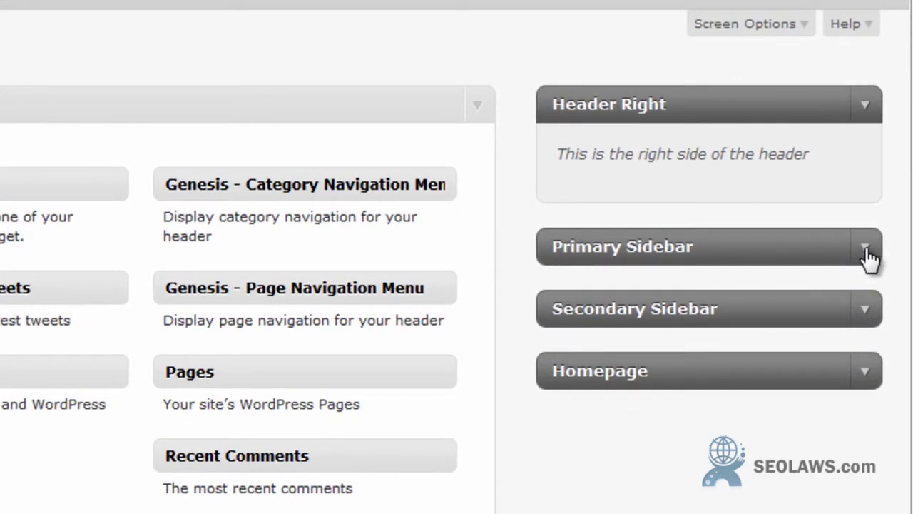
{"action": "left_click", "coordinate": [865, 249]}
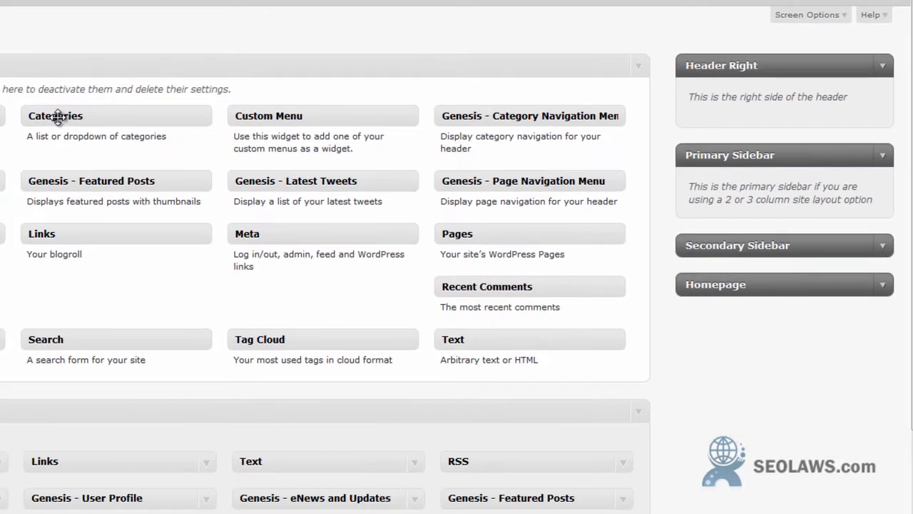
{"action": "left_click_drag", "start_coordinate": [52, 115], "coordinate": [717, 207]}
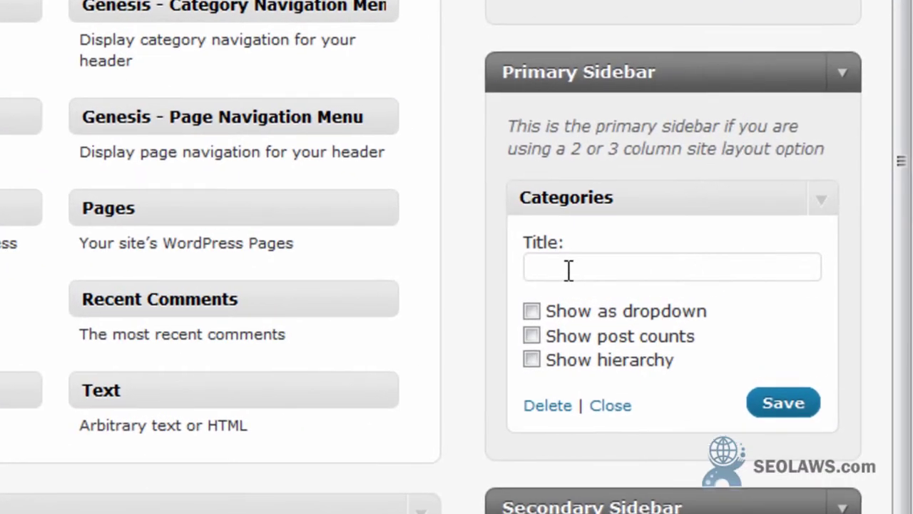
- Title the sidebar widget "Categories", enable Show hierarchy, and save its settings
{"action": "left_click", "coordinate": [721, 268]}
{"action": "type", "text": "Cat"}
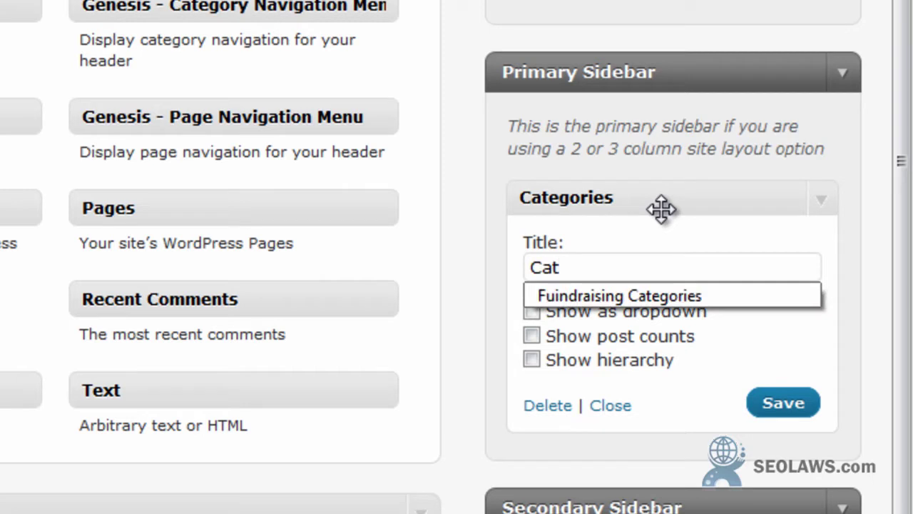
{"action": "type", "text": "egories"}
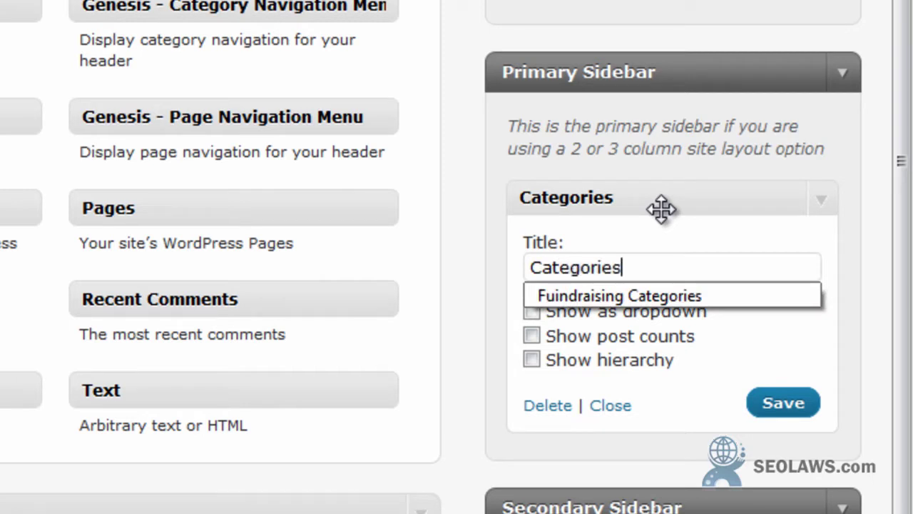
{"action": "key", "text": "Escape"}
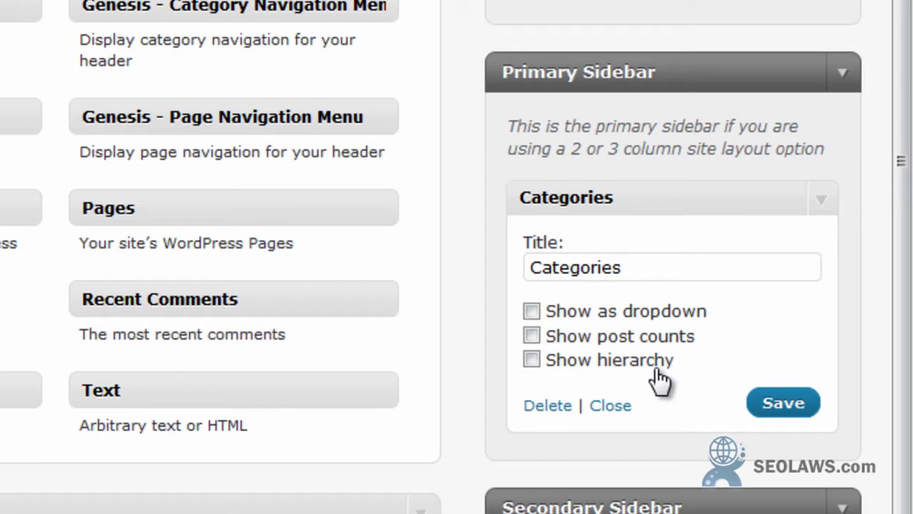
{"action": "left_click", "coordinate": [531, 359]}
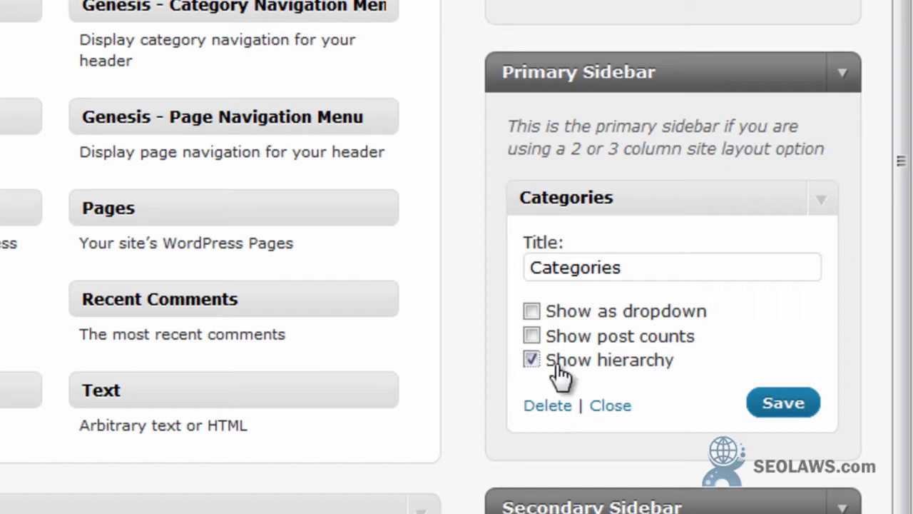
{"action": "left_click", "coordinate": [788, 407]}
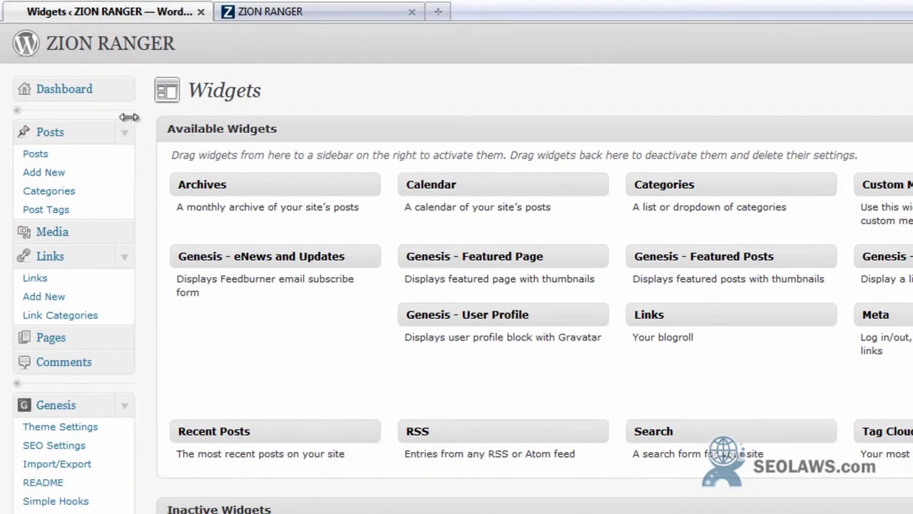
- Reload the public ZION RANGER site to check its Primary Sidebar, and return to the WordPress admin
{"action": "left_click", "coordinate": [281, 12]}
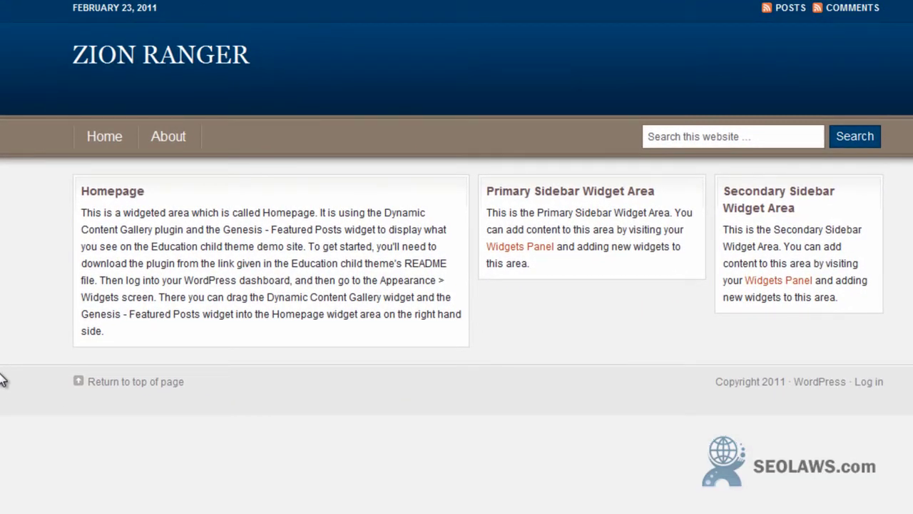
{"action": "key", "text": "F5"}
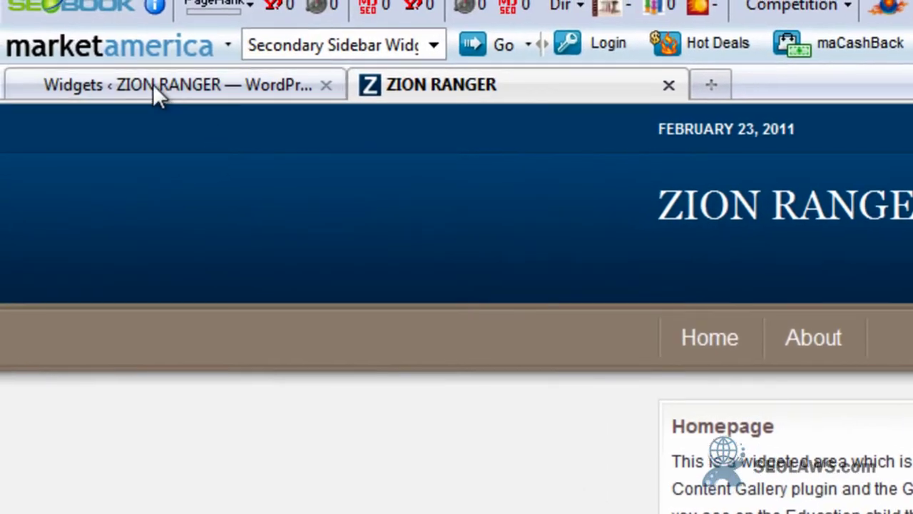
{"action": "left_click", "coordinate": [152, 86]}
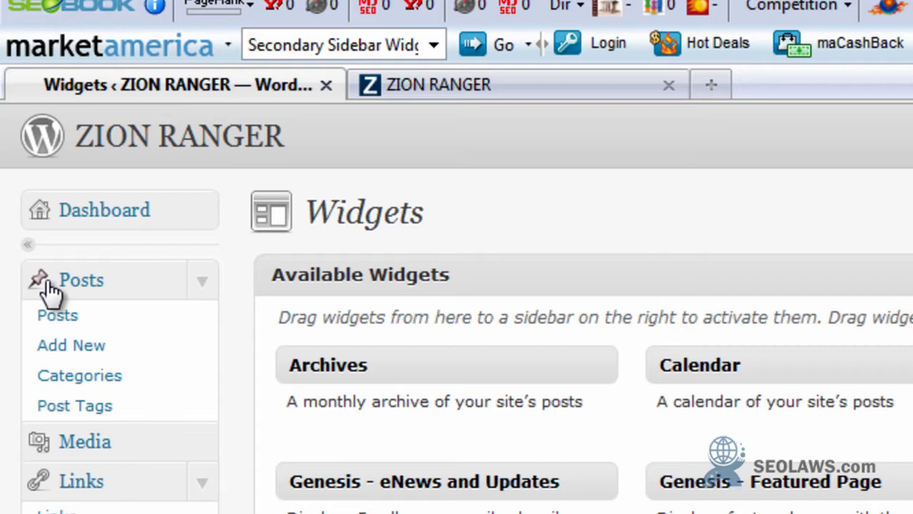
- Begin a new post category named "Sub Category" with the slug "sub-category"
{"action": "left_click", "coordinate": [80, 378]}
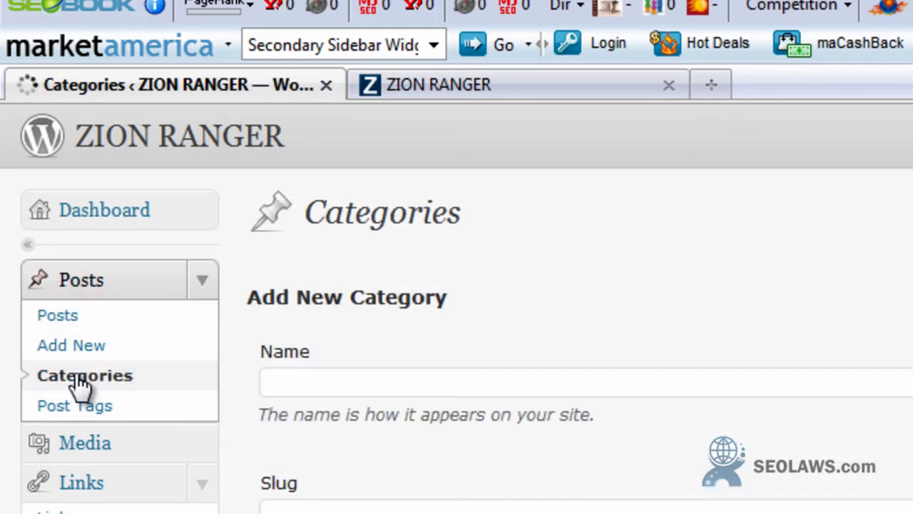
{"action": "left_click", "coordinate": [370, 386]}
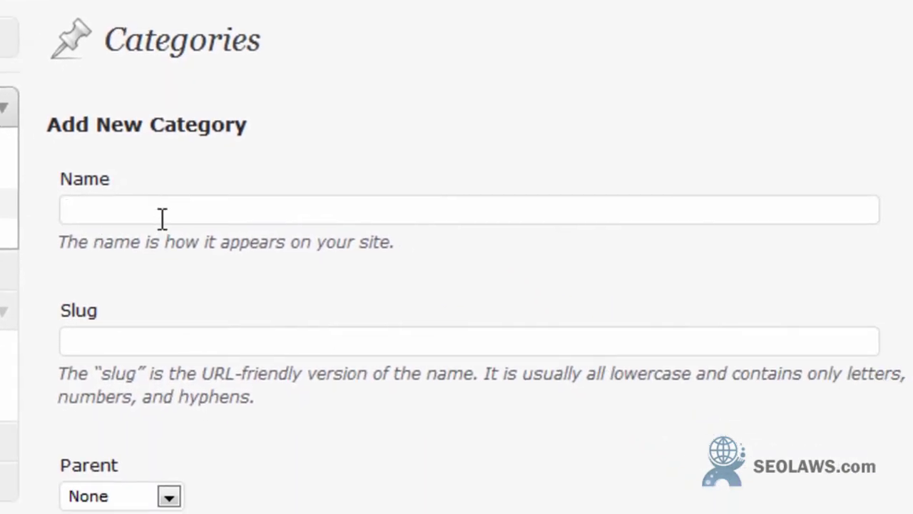
{"action": "type", "text": "Sub Category"}
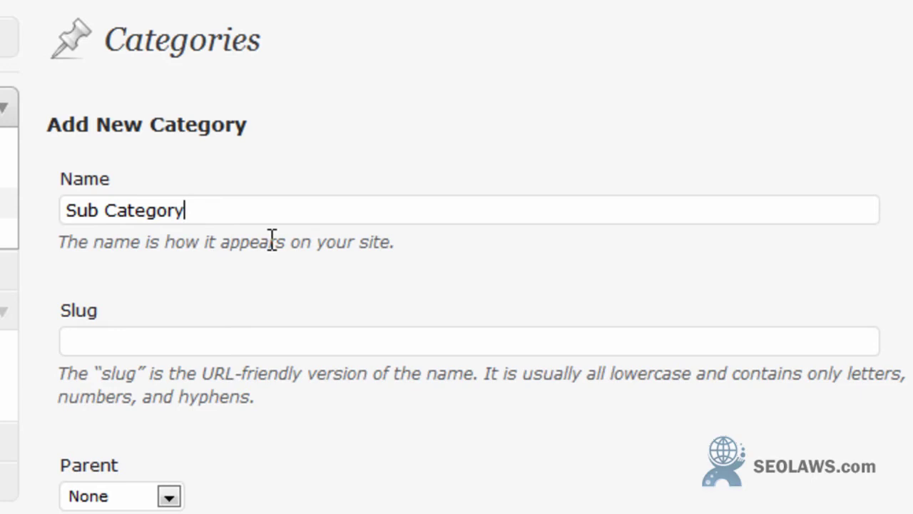
{"action": "left_click", "coordinate": [209, 337]}
{"action": "type", "text": "sub-ca"}
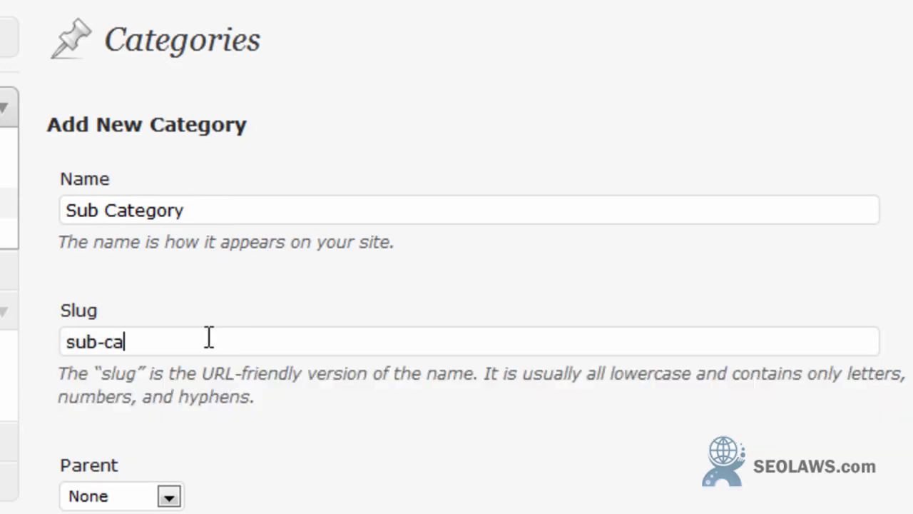
{"action": "type", "text": "tegory"}
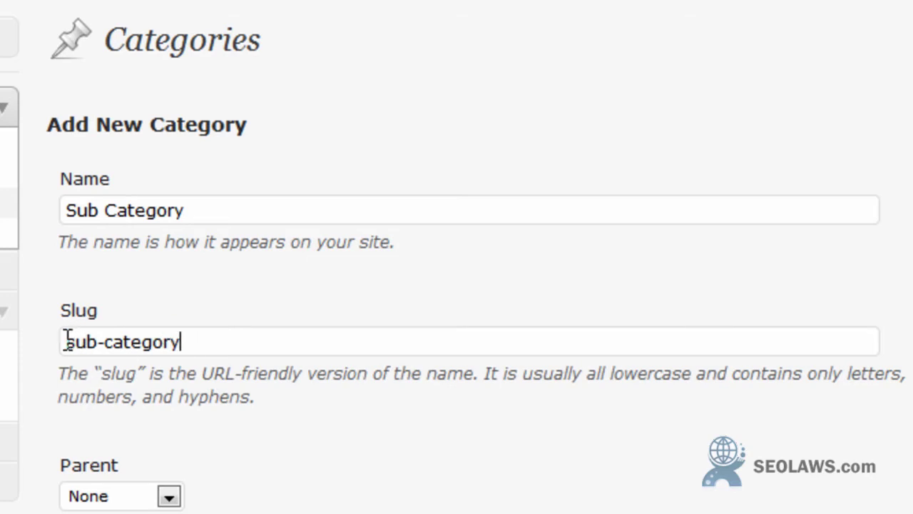
{"action": "left_click_drag", "start_coordinate": [67, 338], "coordinate": [178, 332]}
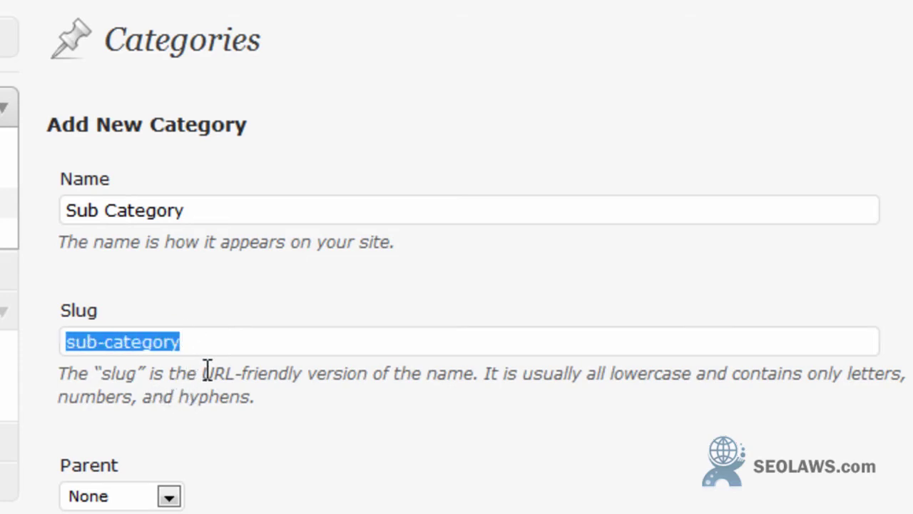
{"action": "left_click_drag", "start_coordinate": [204, 373], "coordinate": [302, 365]}
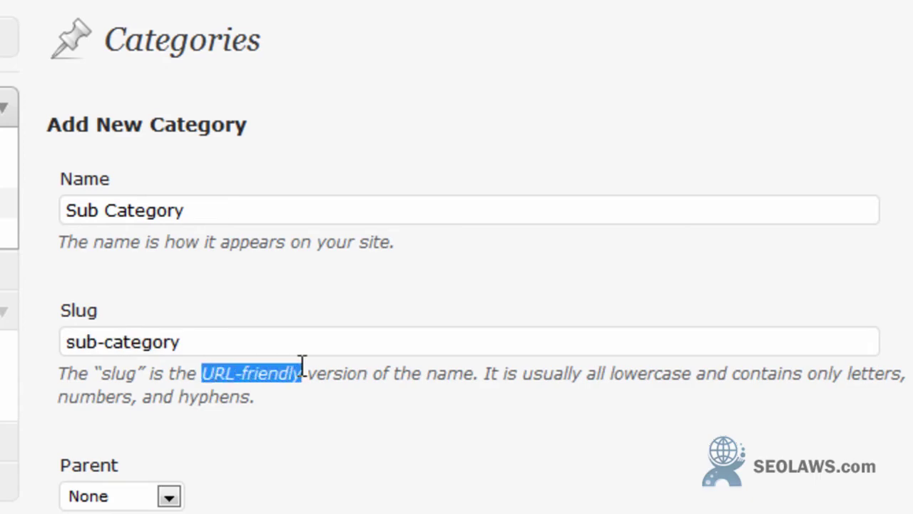
{"action": "left_click", "coordinate": [297, 371]}
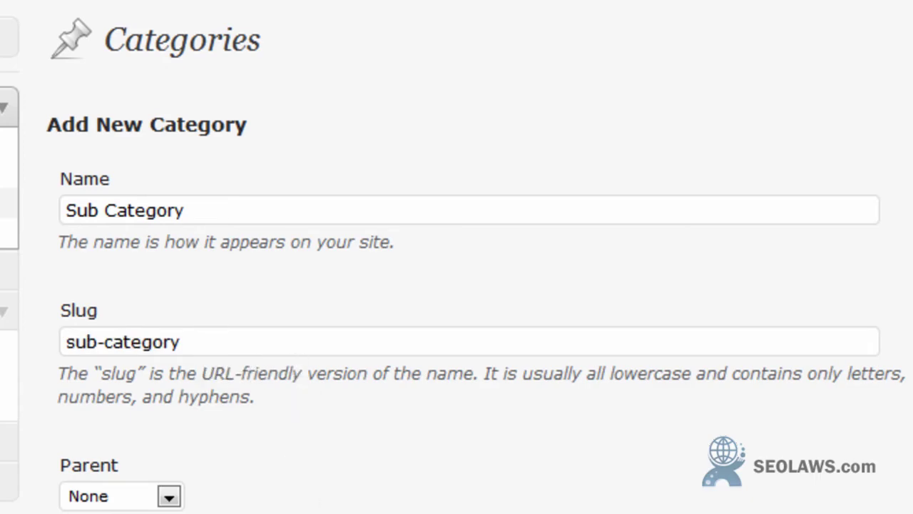
- Enter "Sub category description" as the new category's description
{"action": "left_click", "coordinate": [183, 320]}
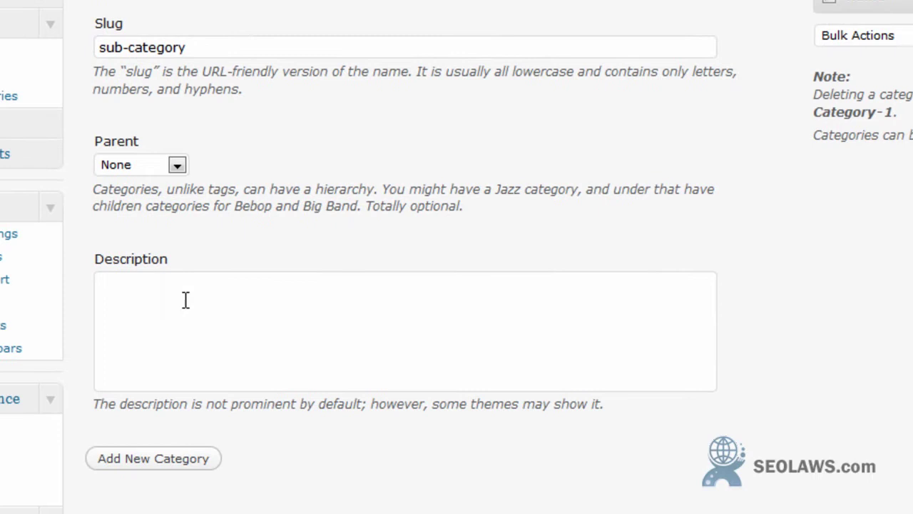
{"action": "type", "text": "Sub categor"}
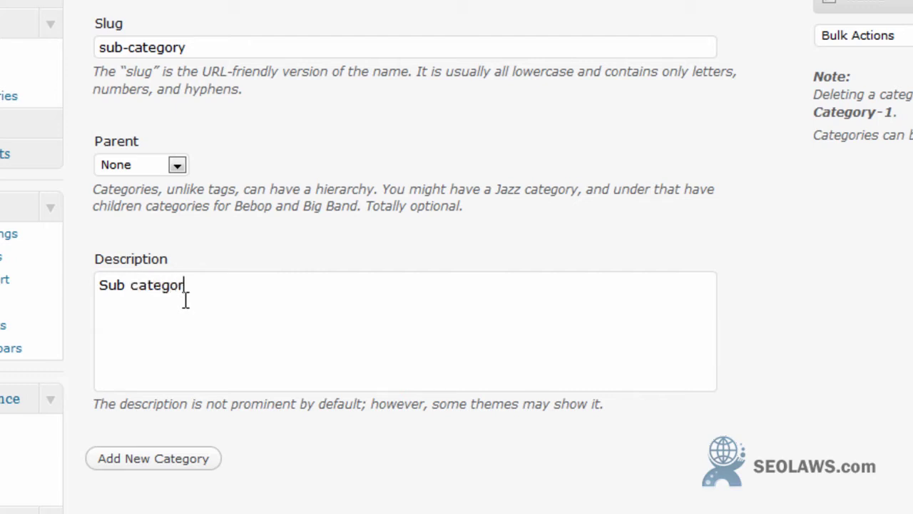
{"action": "type", "text": "y description"}
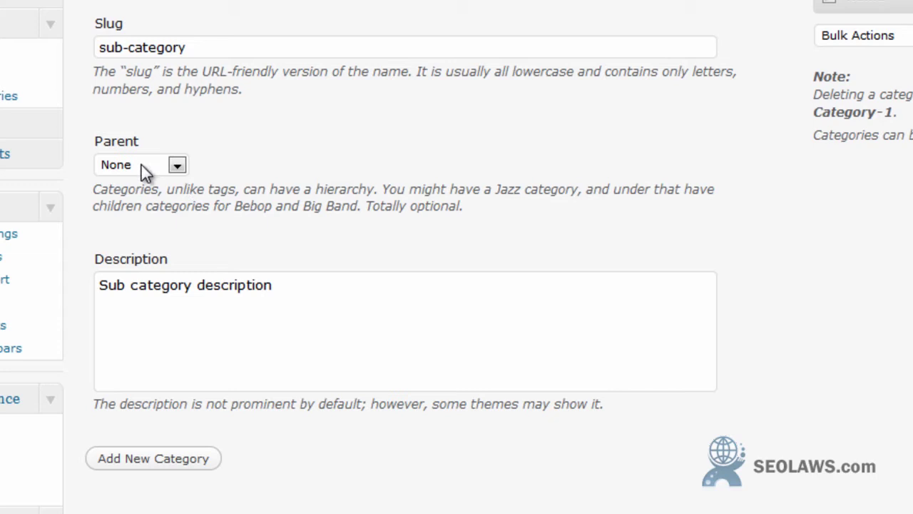
- Set the new category's parent to Category-1 and add it to the category list
{"action": "left_click", "coordinate": [177, 165]}
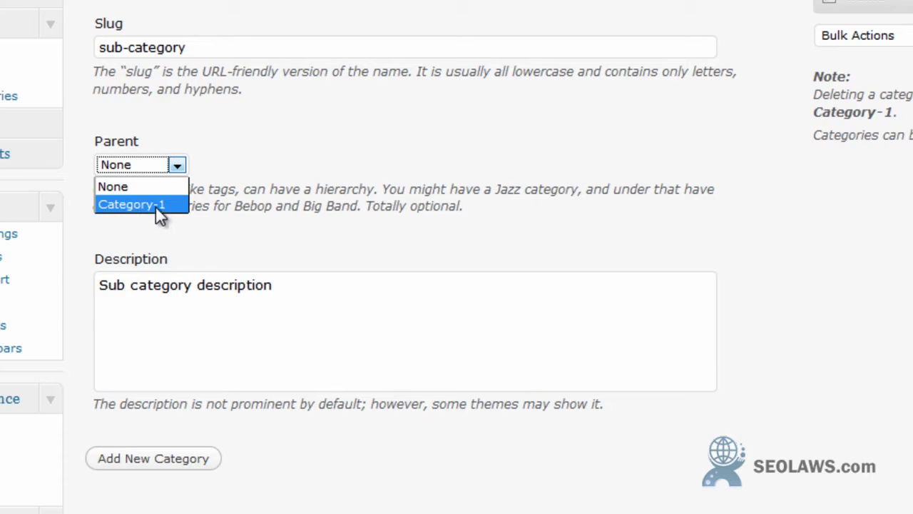
{"action": "left_click", "coordinate": [210, 180]}
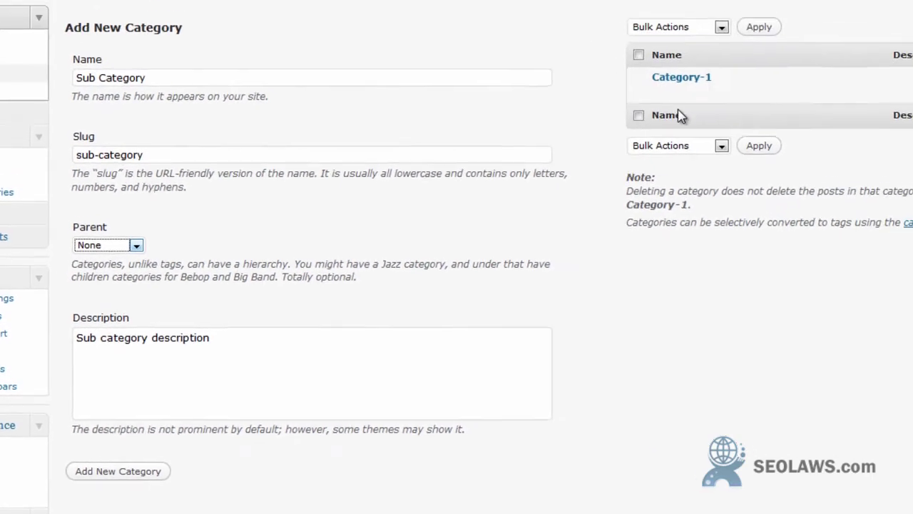
{"action": "left_click", "coordinate": [135, 245]}
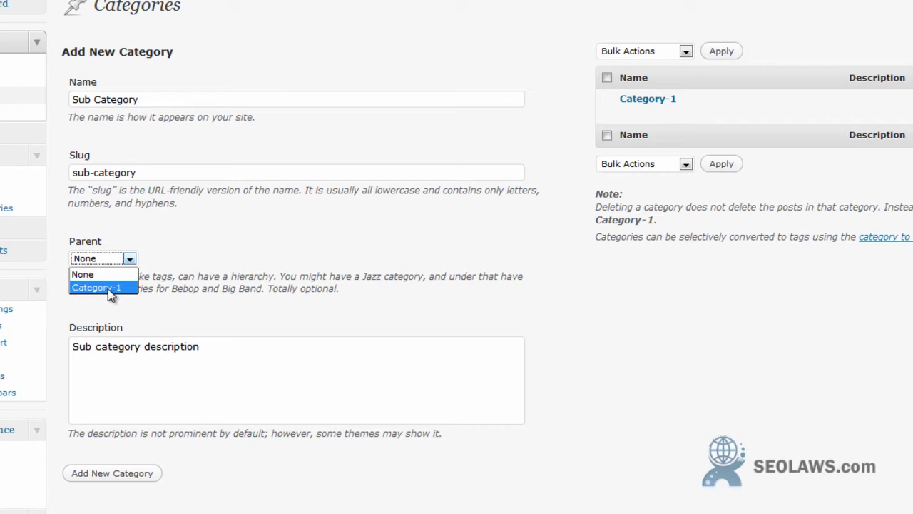
{"action": "left_click", "coordinate": [112, 288]}
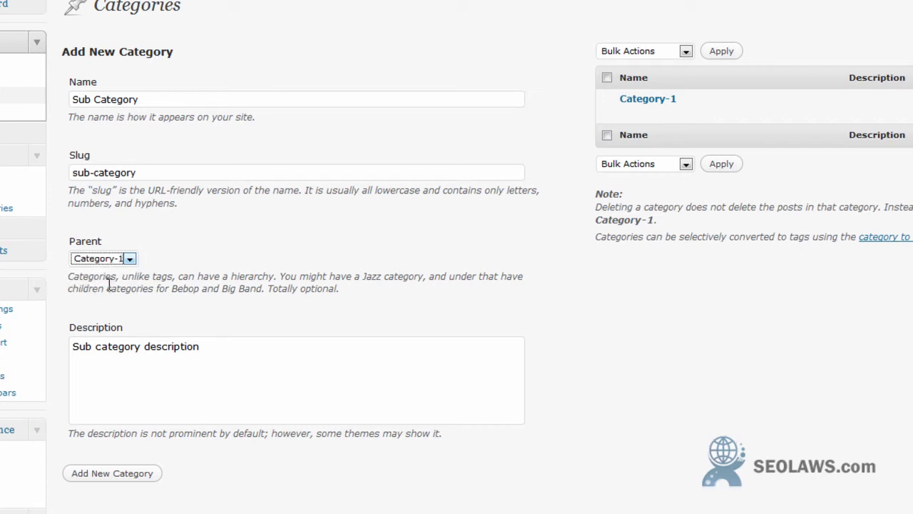
{"action": "left_click", "coordinate": [112, 474]}
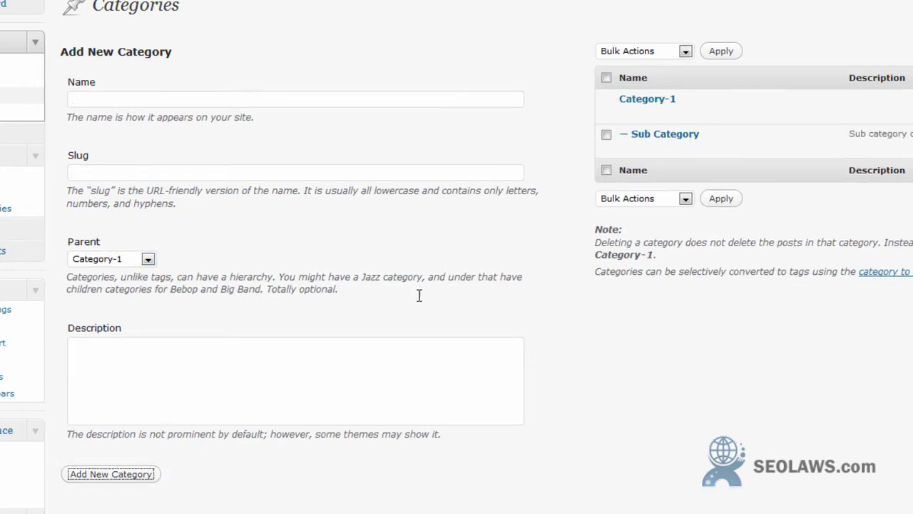
{"action": "mouse_move", "coordinate": [659, 137]}
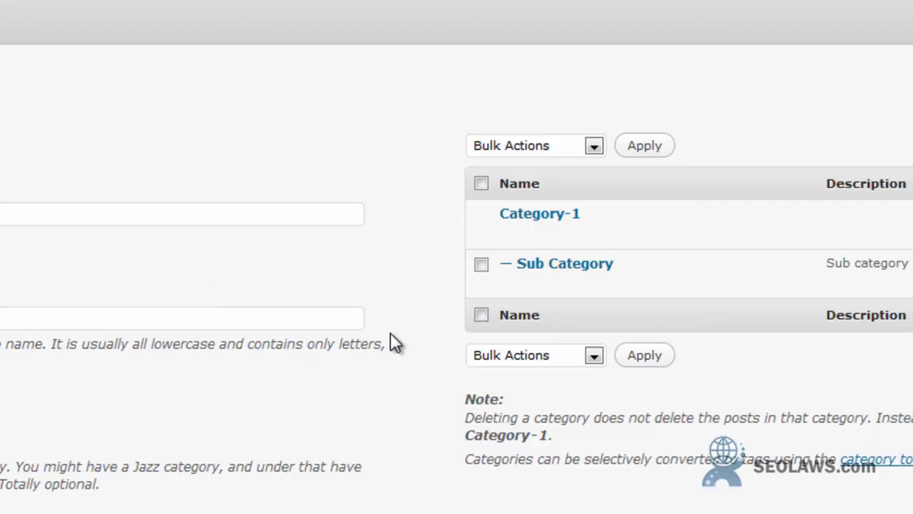
{"action": "left_click", "coordinate": [645, 356]}
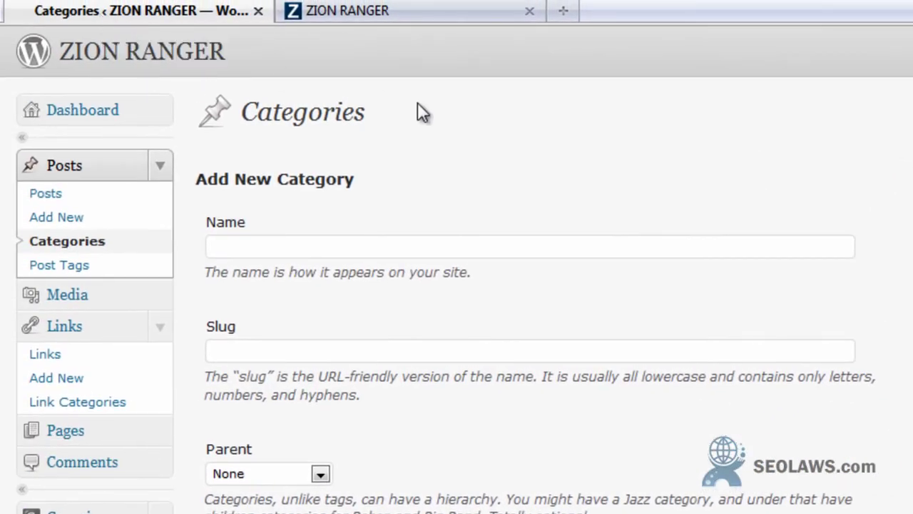
- Check the existing posts list, and start a new post titled "Sub Category"
{"action": "left_click", "coordinate": [45, 194]}
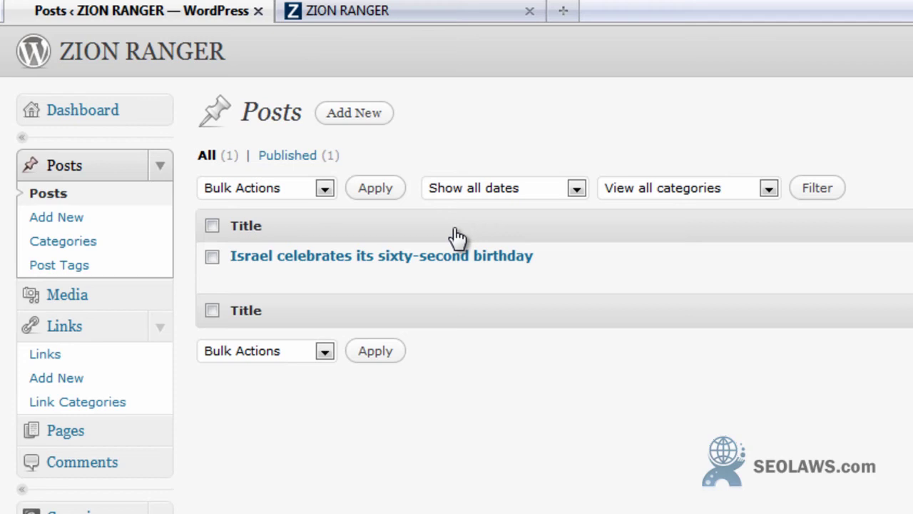
{"action": "mouse_move", "coordinate": [408, 269]}
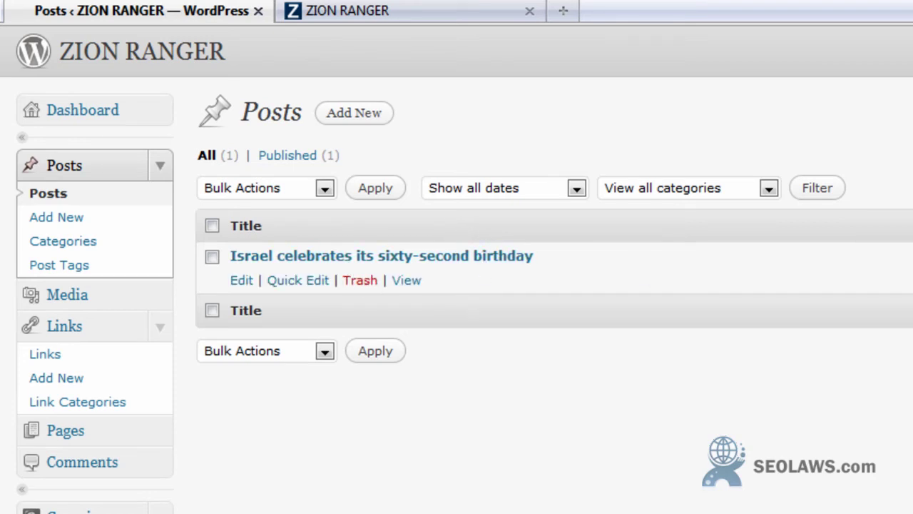
{"action": "left_click", "coordinate": [72, 223]}
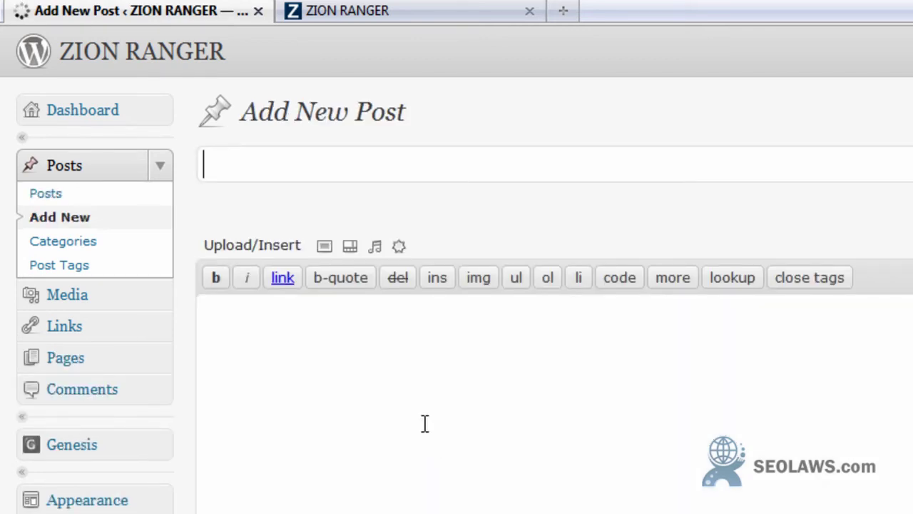
{"action": "type", "text": "Sub "}
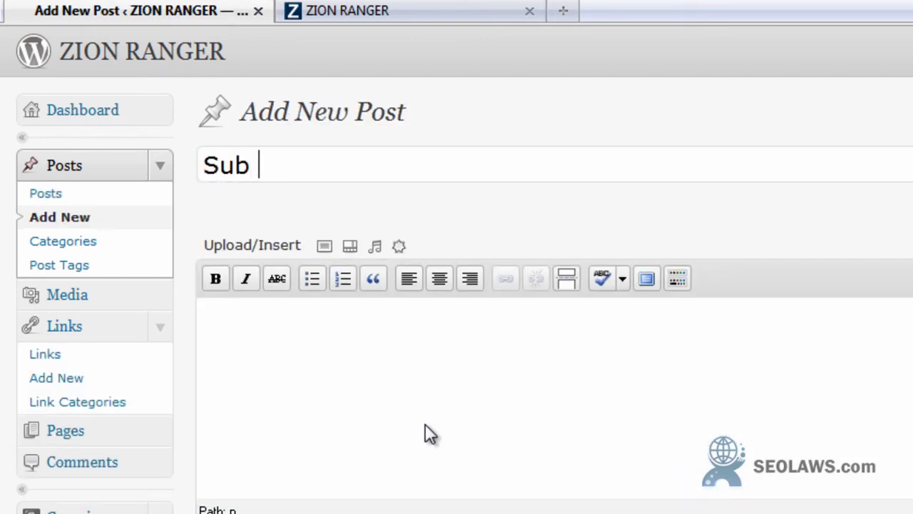
{"action": "type", "text": "Category"}
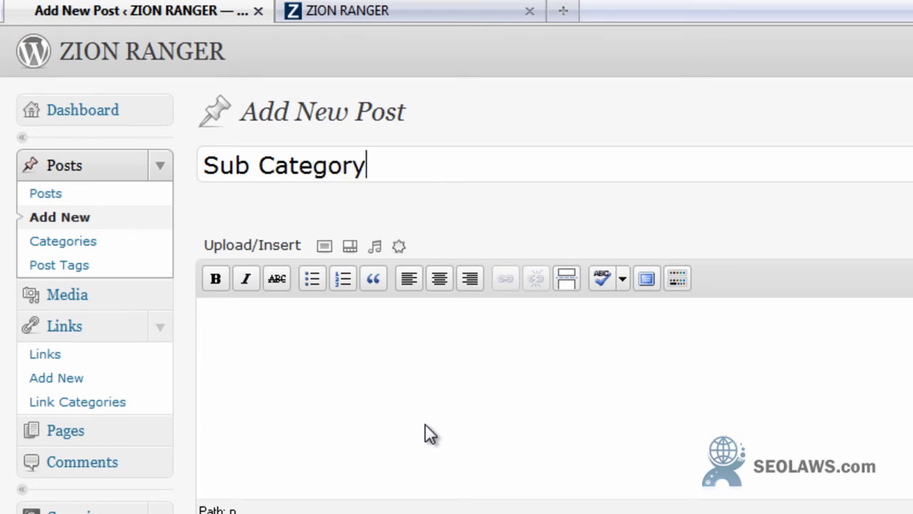
- Enter "Sub Category" as the new post's body text
{"action": "key", "text": "Tab"}
{"action": "type", "text": "S"}
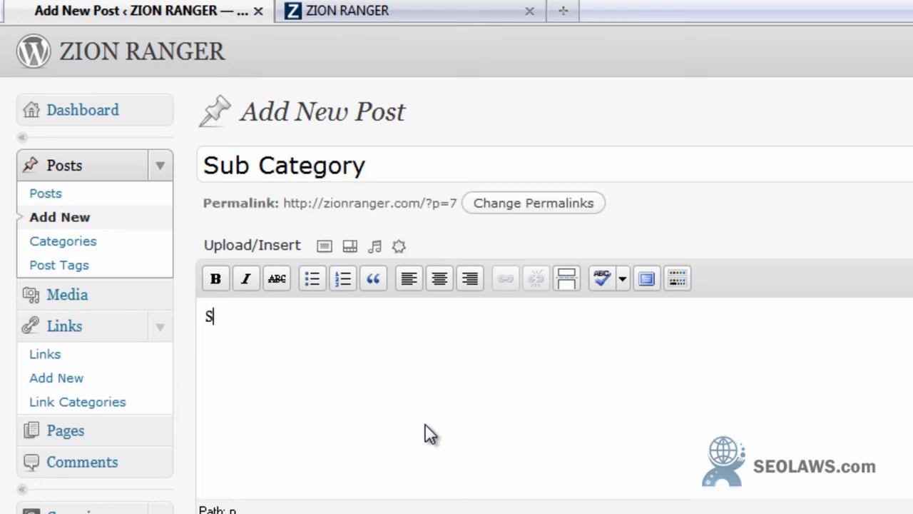
{"action": "type", "text": "ub Catro"}
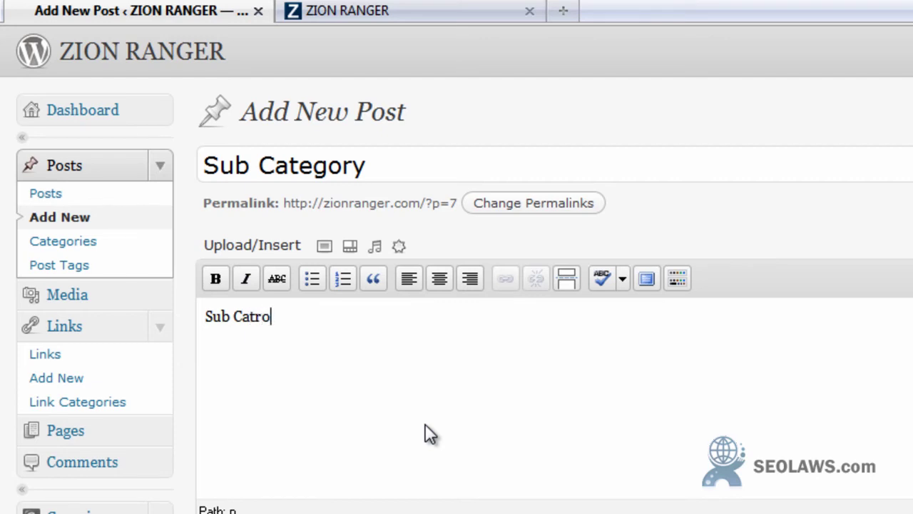
{"action": "key", "text": "BackSpace"}
{"action": "key", "text": "BackSpace"}
{"action": "type", "text": "egory"}
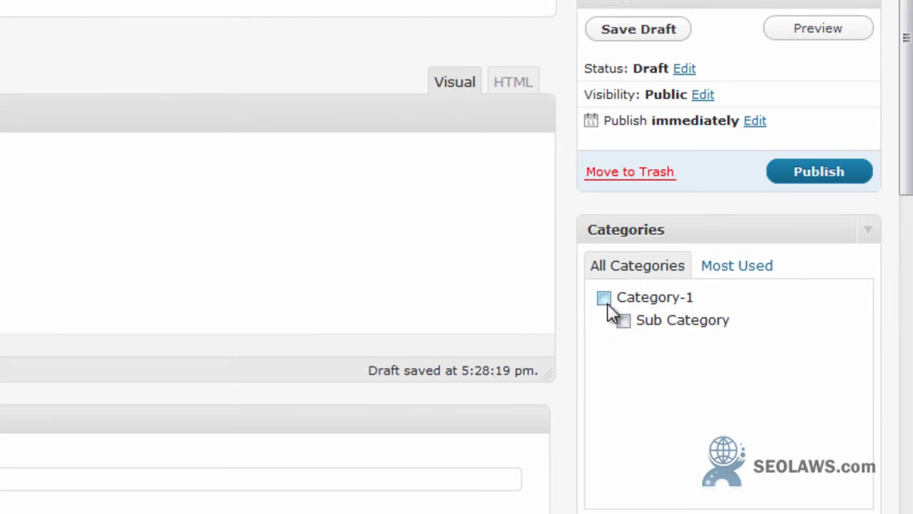
- Assign the post to the Sub Category category under Category-1 and publish it
{"action": "left_click", "coordinate": [623, 322]}
{"action": "left_click", "coordinate": [819, 172]}
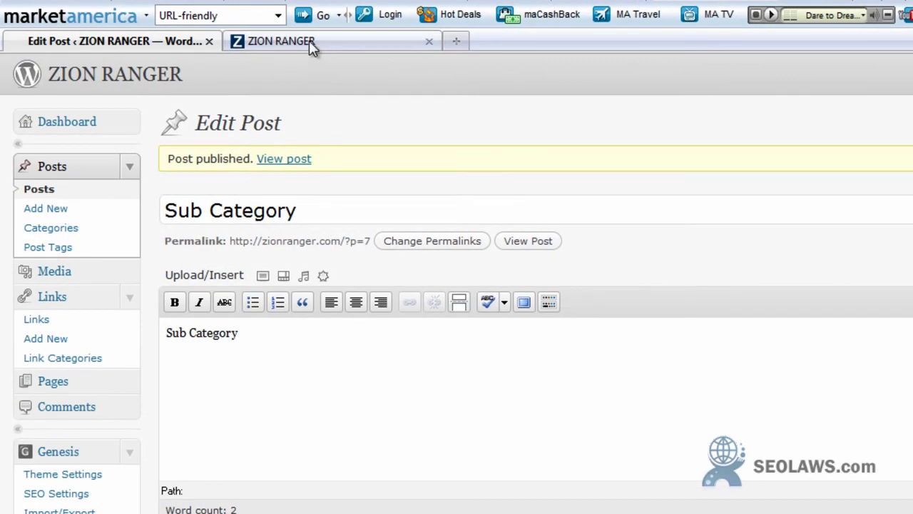
- Reload the public ZION RANGER site to check its Categories widget, and return to the post in the WordPress admin
{"action": "left_click", "coordinate": [309, 41]}
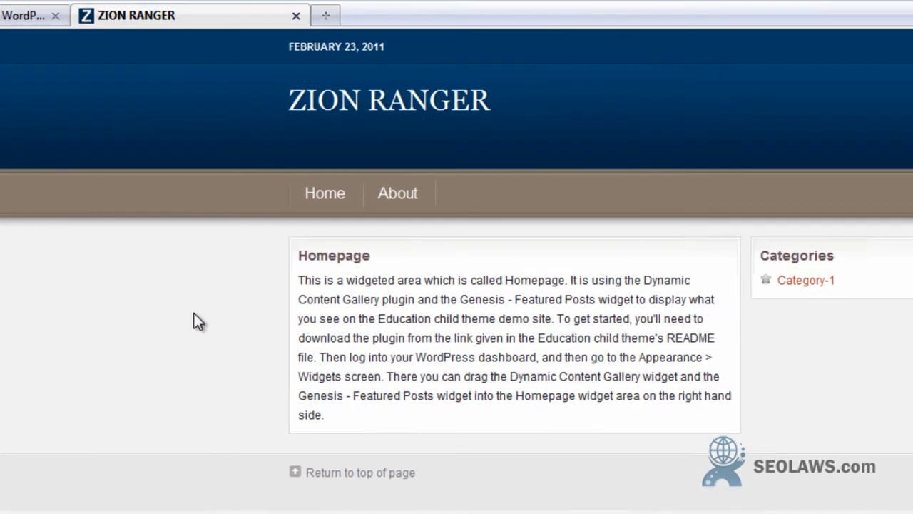
{"action": "key", "text": "F5"}
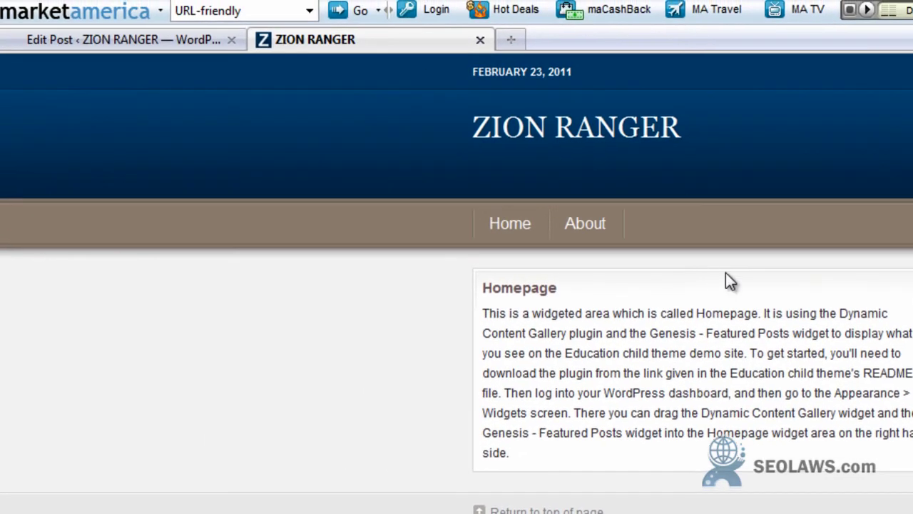
{"action": "left_click", "coordinate": [94, 39]}
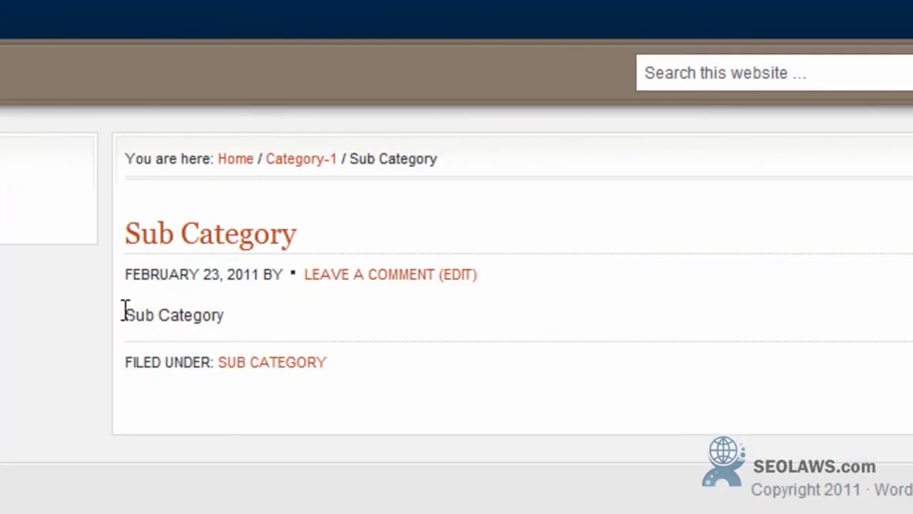
- On the public site, examine the Sub Category archive's post text and date, and read through the posts in the Category-1 archive
{"action": "left_click_drag", "start_coordinate": [125, 314], "coordinate": [261, 331]}
{"action": "left_click", "coordinate": [129, 273]}
{"action": "left_click_drag", "start_coordinate": [129, 274], "coordinate": [267, 280]}
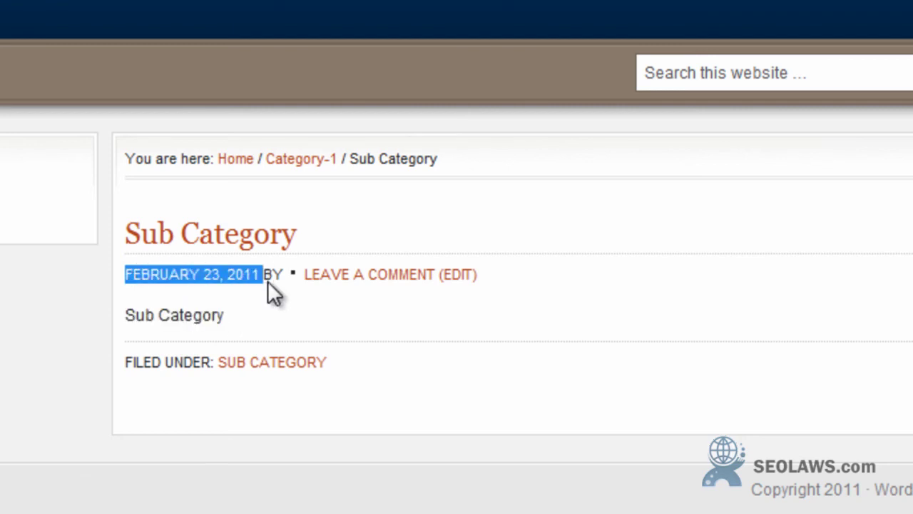
{"action": "left_click", "coordinate": [281, 316]}
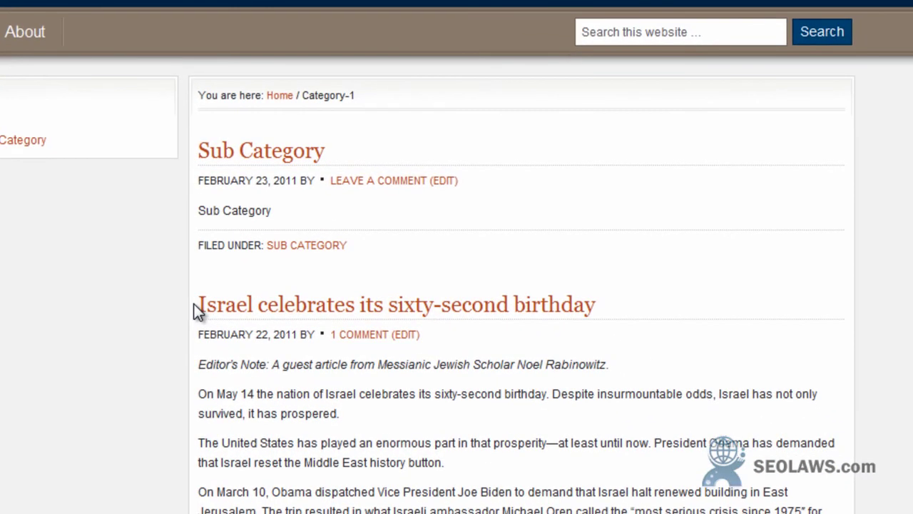
{"action": "left_click_drag", "start_coordinate": [328, 418], "coordinate": [796, 427]}
{"action": "left_click", "coordinate": [661, 306]}
{"action": "scroll", "coordinate": [634, 299], "scroll_direction": "down", "scroll_amount": 20}
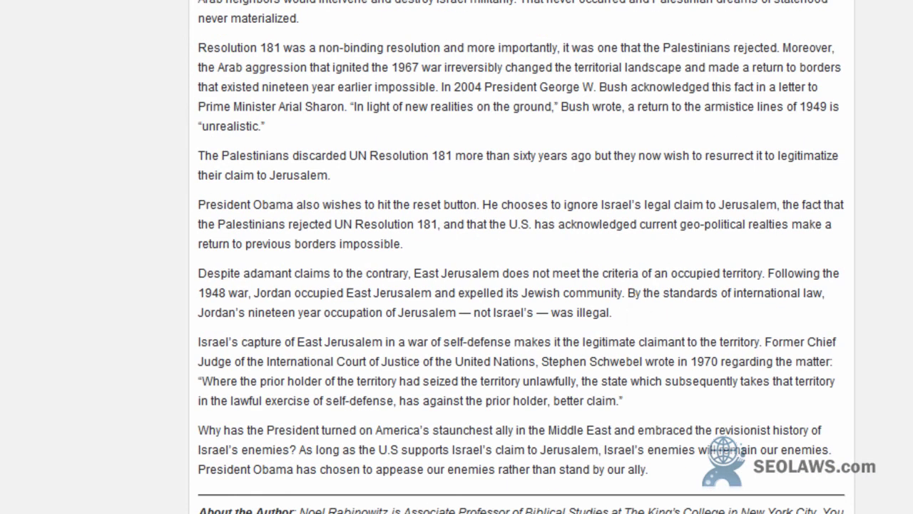